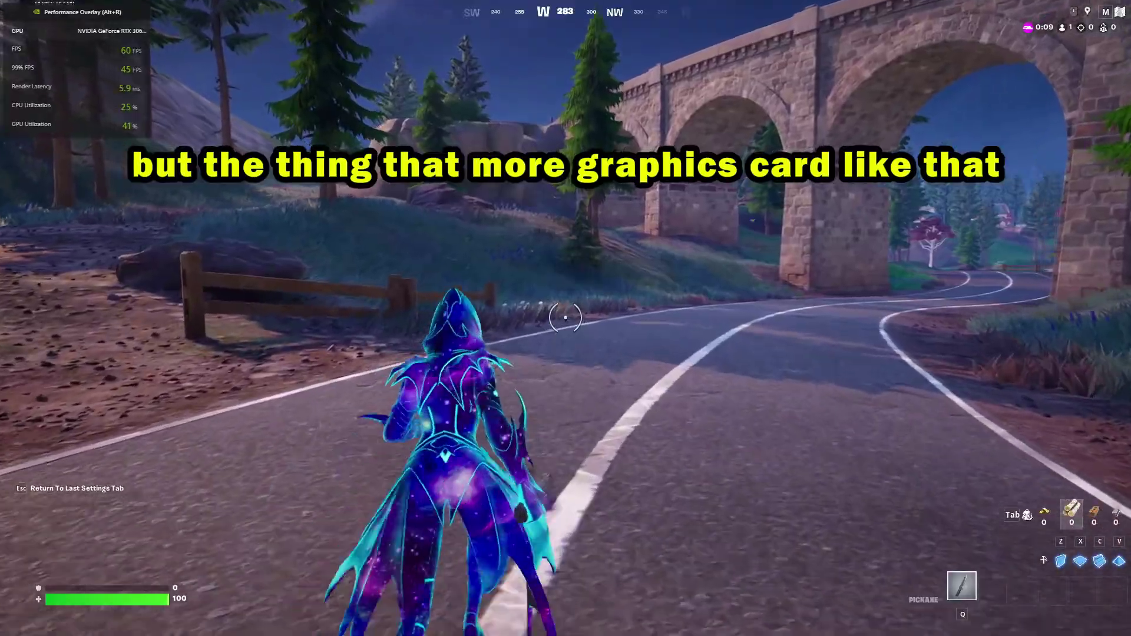
pyautogui.press('w')
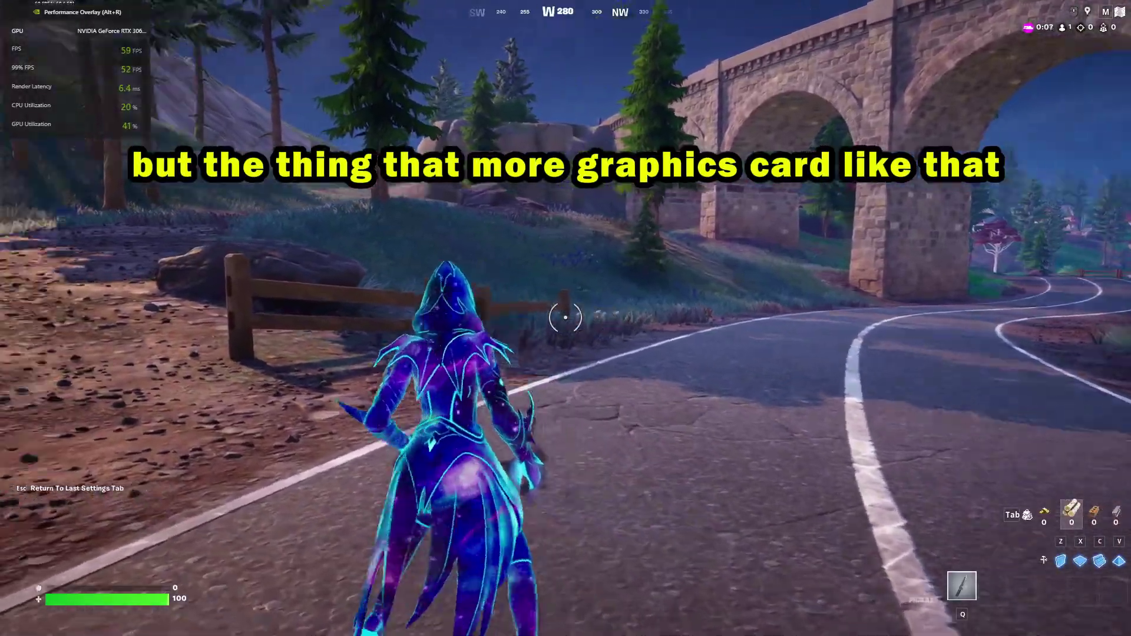
pyautogui.press('w')
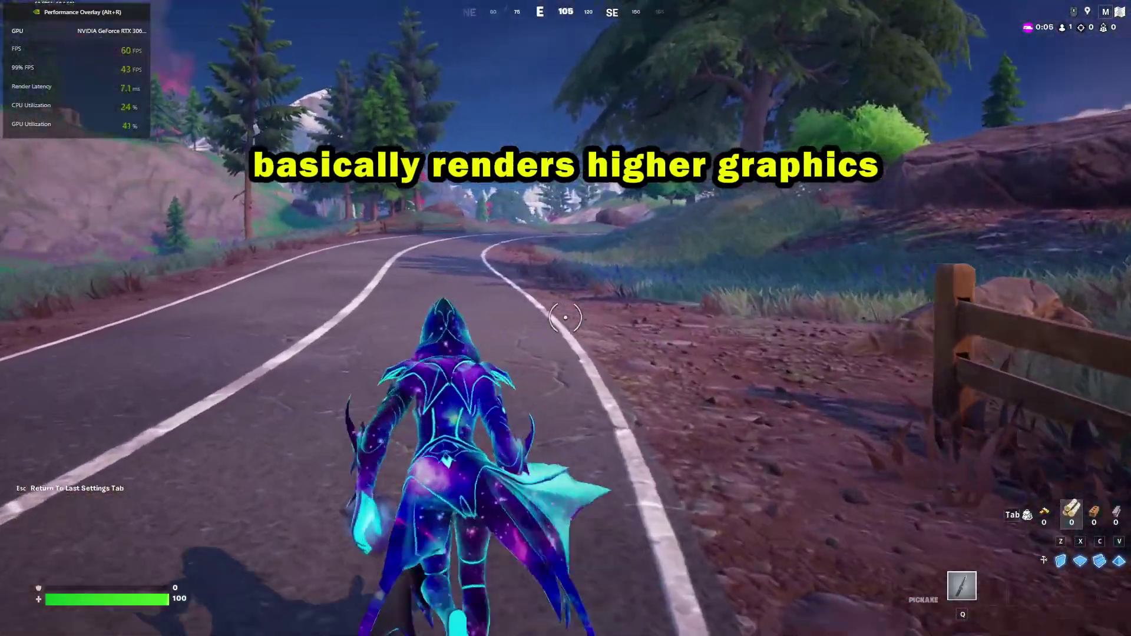
pyautogui.press('w')
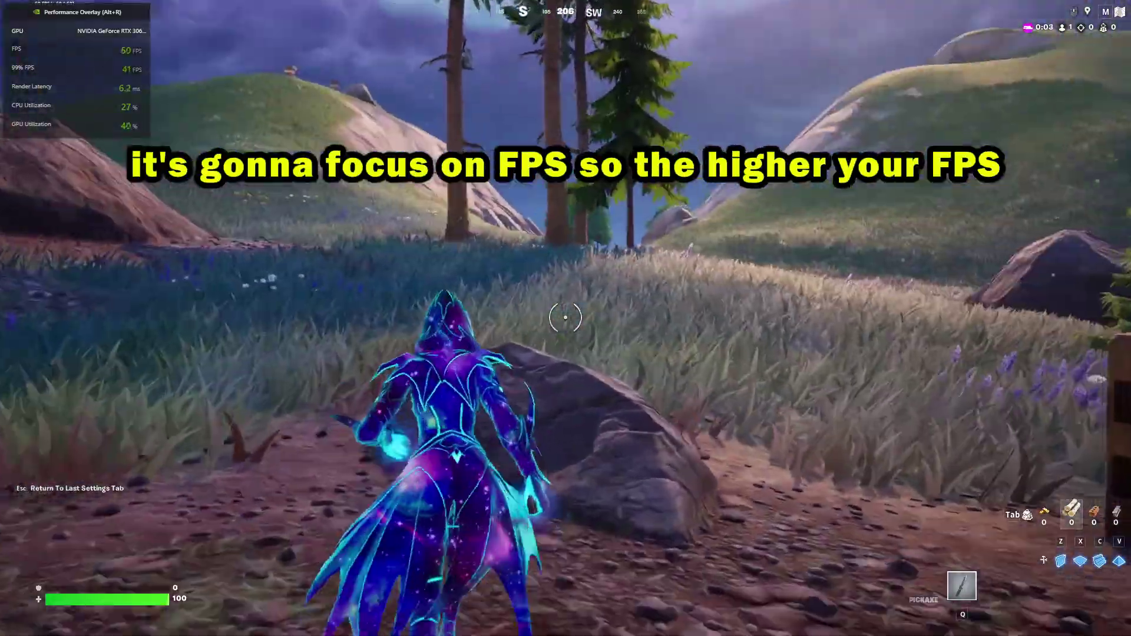
pyautogui.press('w')
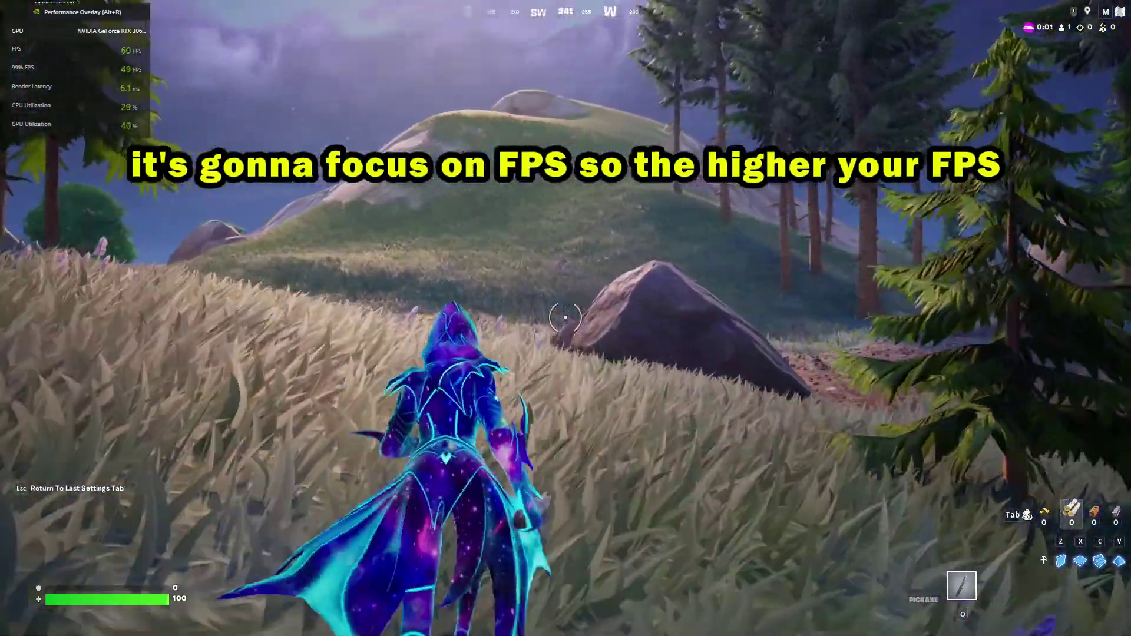
pyautogui.press('w')
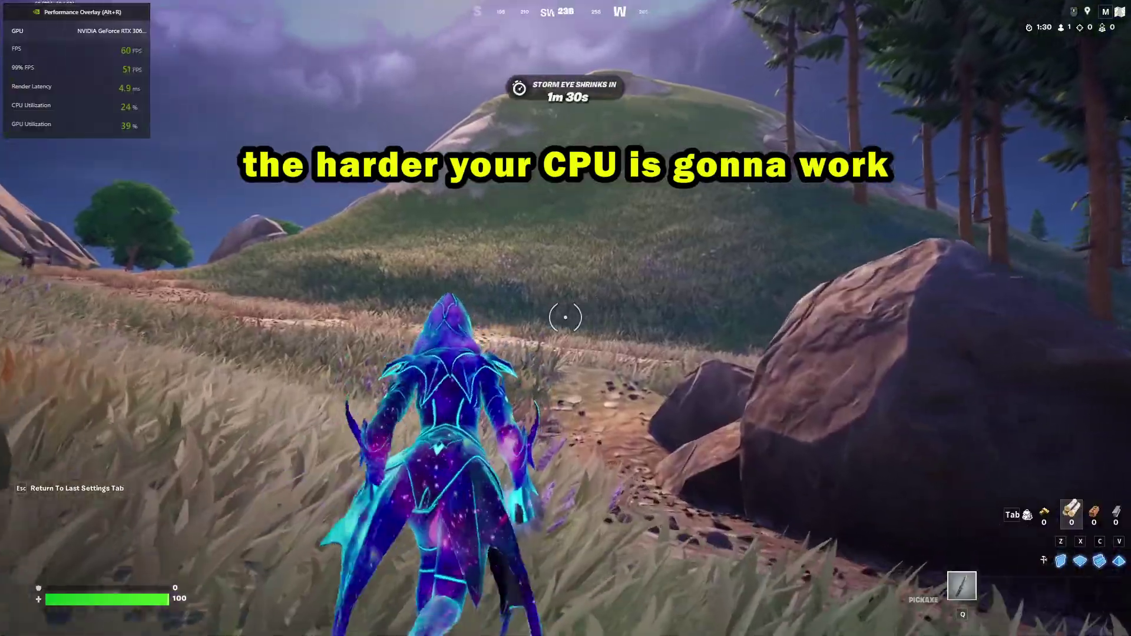
pyautogui.press('w')
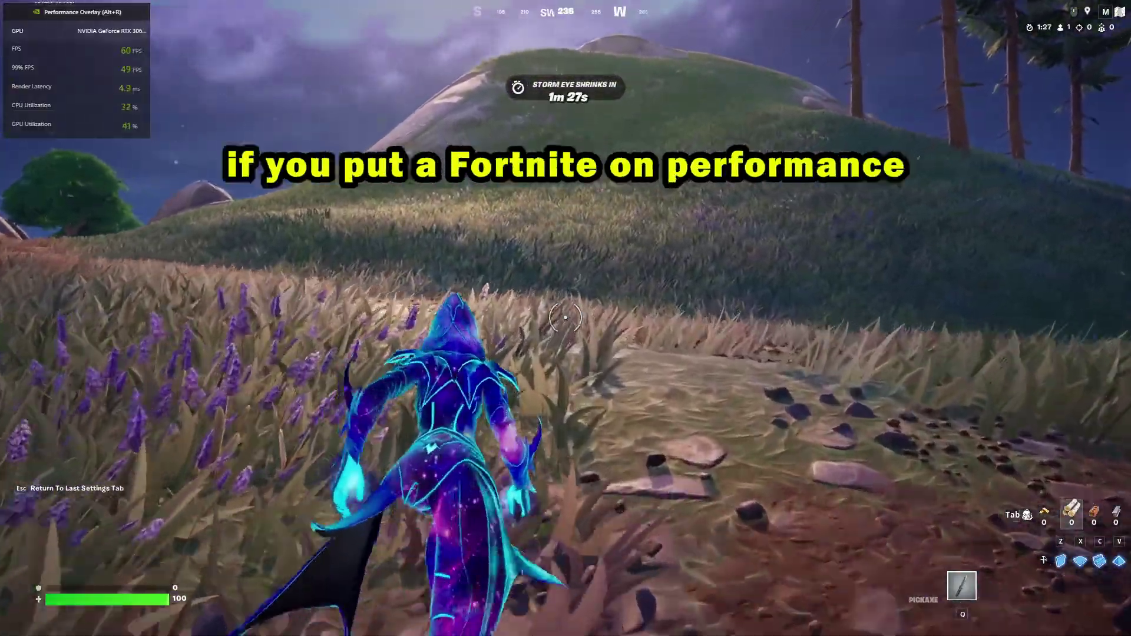
# Check the game's video settings for frame rate limit and rendering mode, and return to the match.
pyautogui.press('Escape')
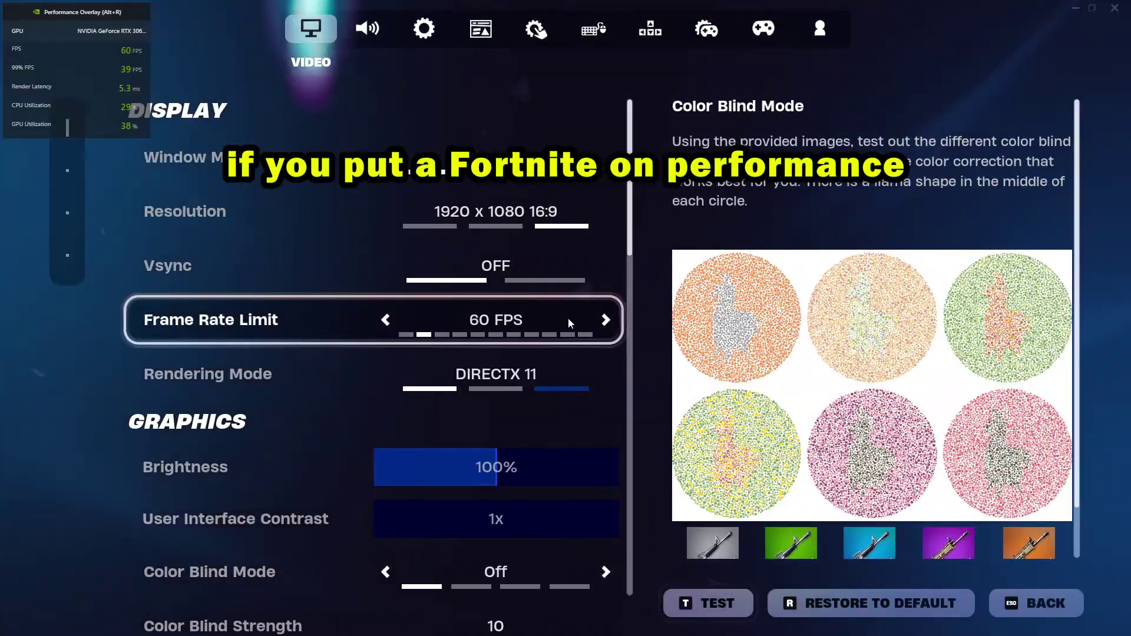
pyautogui.click(563, 314)
pyautogui.click(1017, 618)
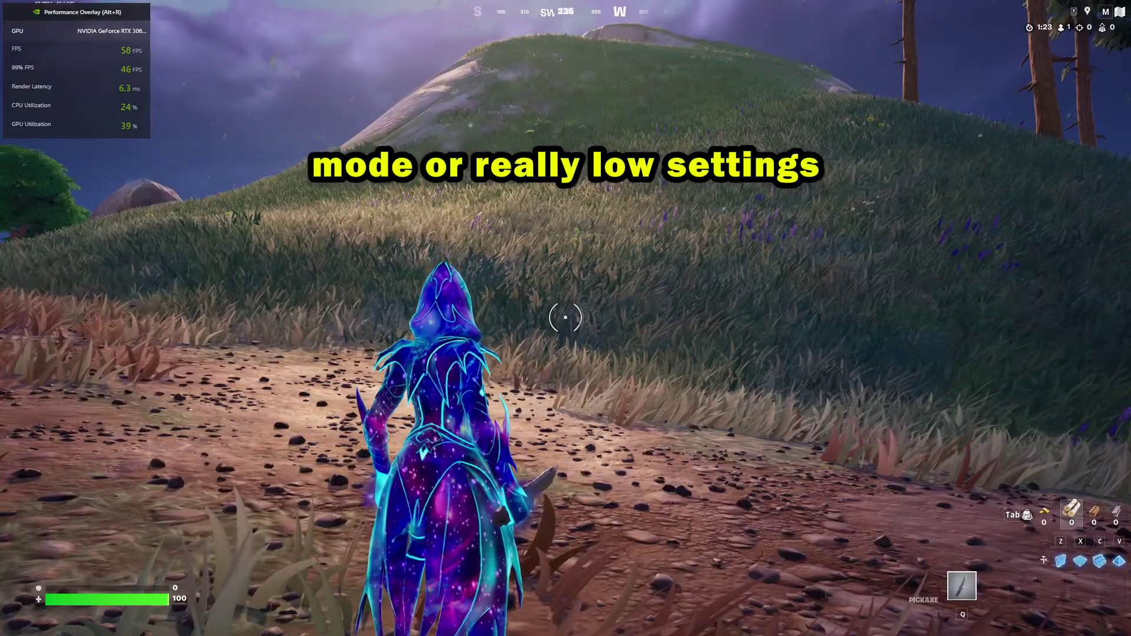
pyautogui.press('w')
pyautogui.press('w')
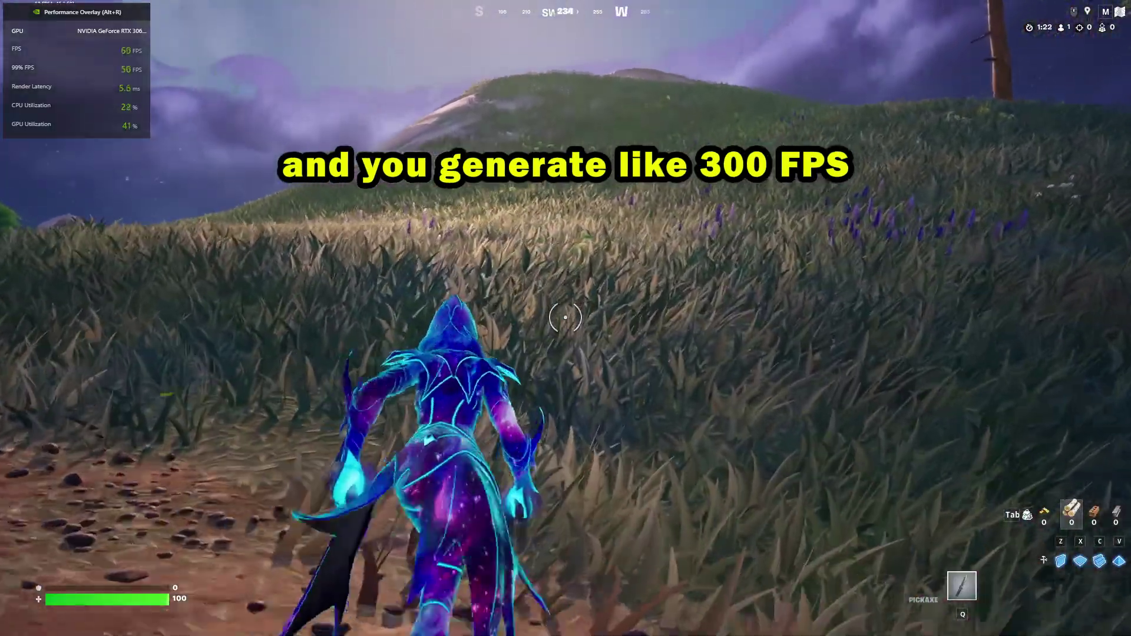
pyautogui.press('w')
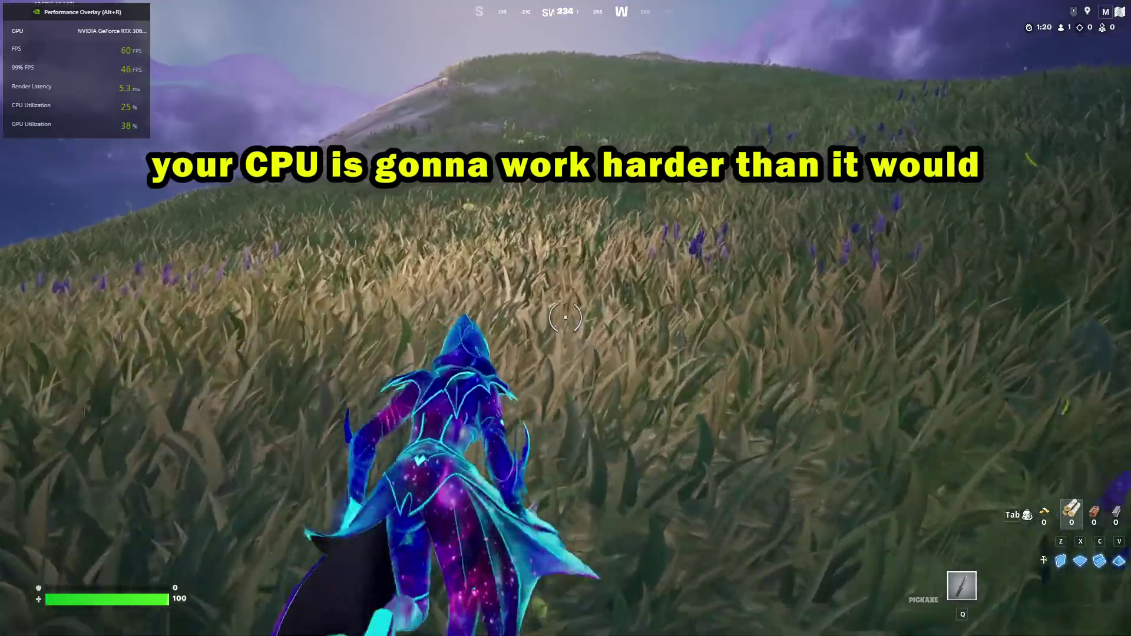
pyautogui.press('w')
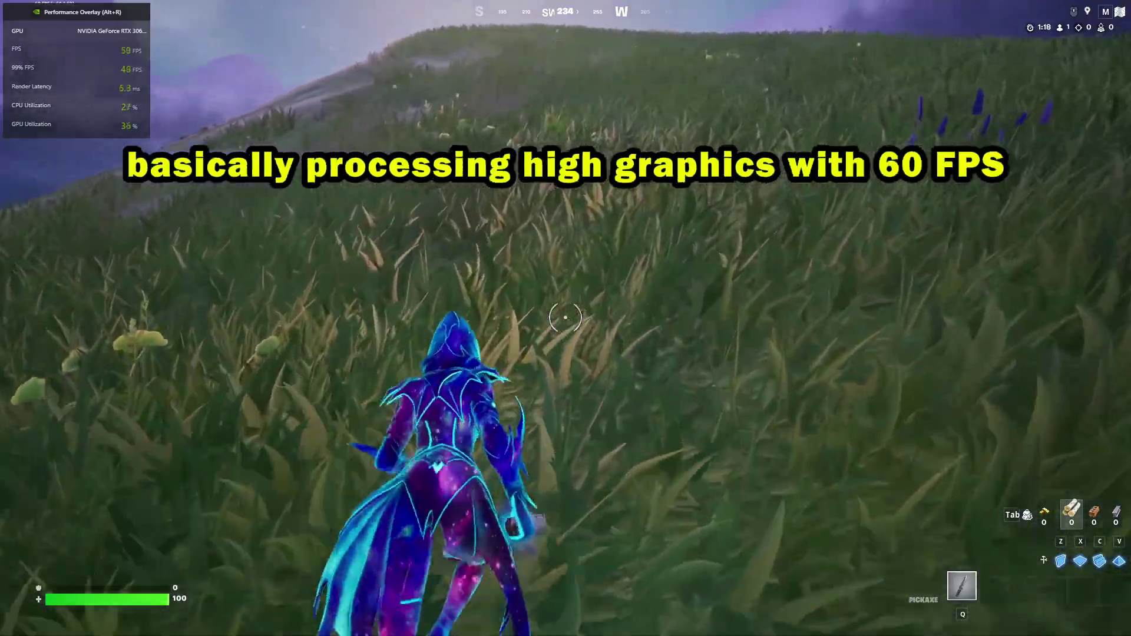
pyautogui.press('w')
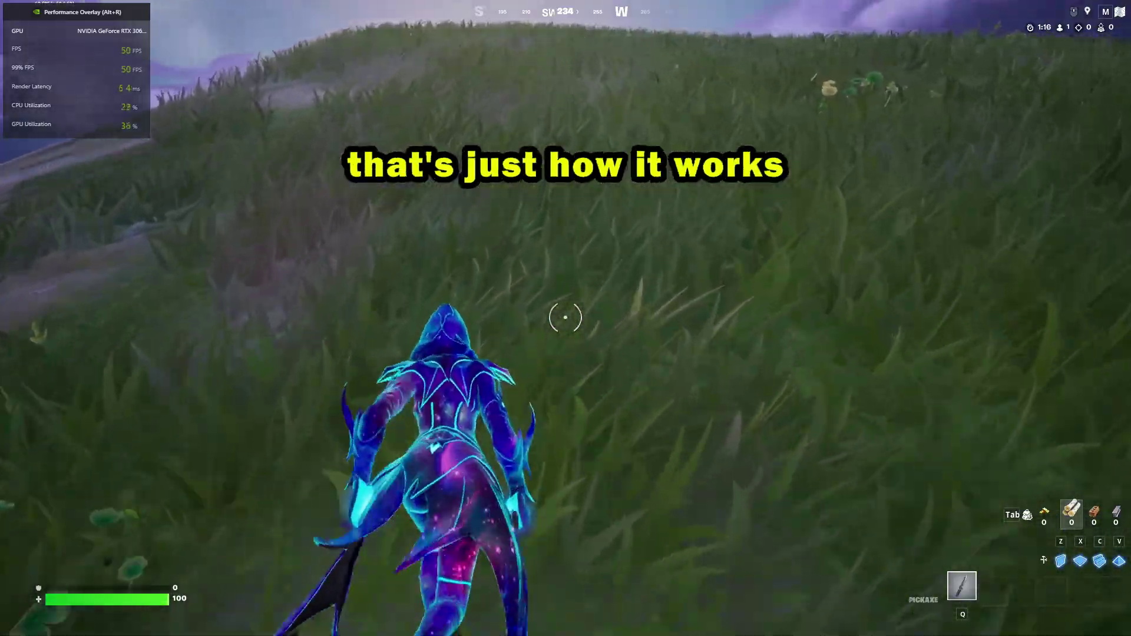
pyautogui.press('w')
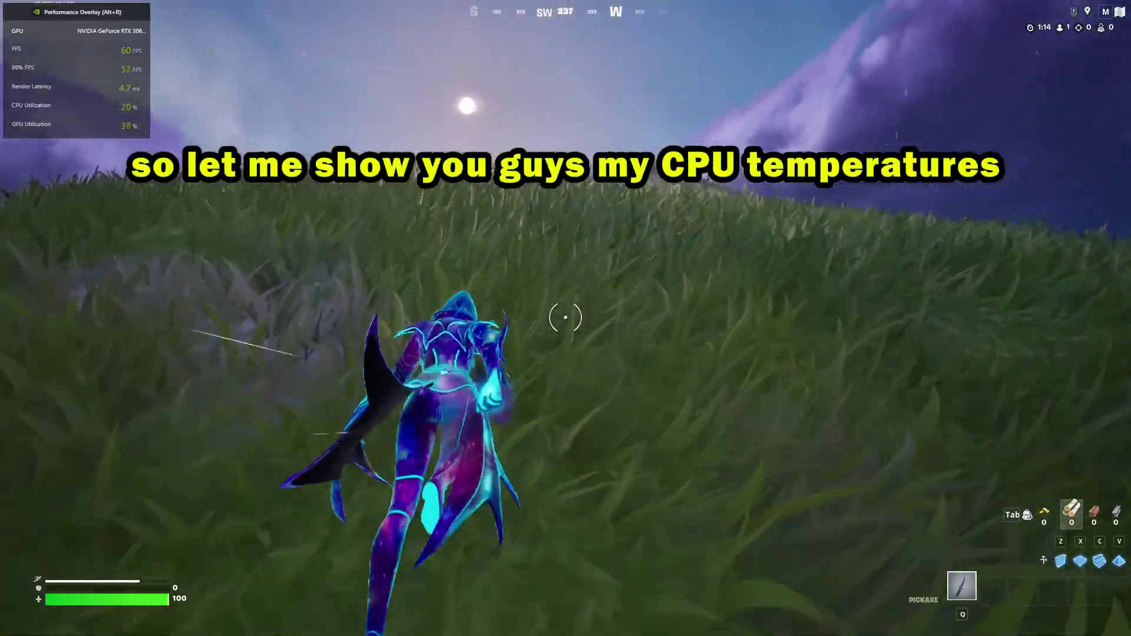
pyautogui.press('w')
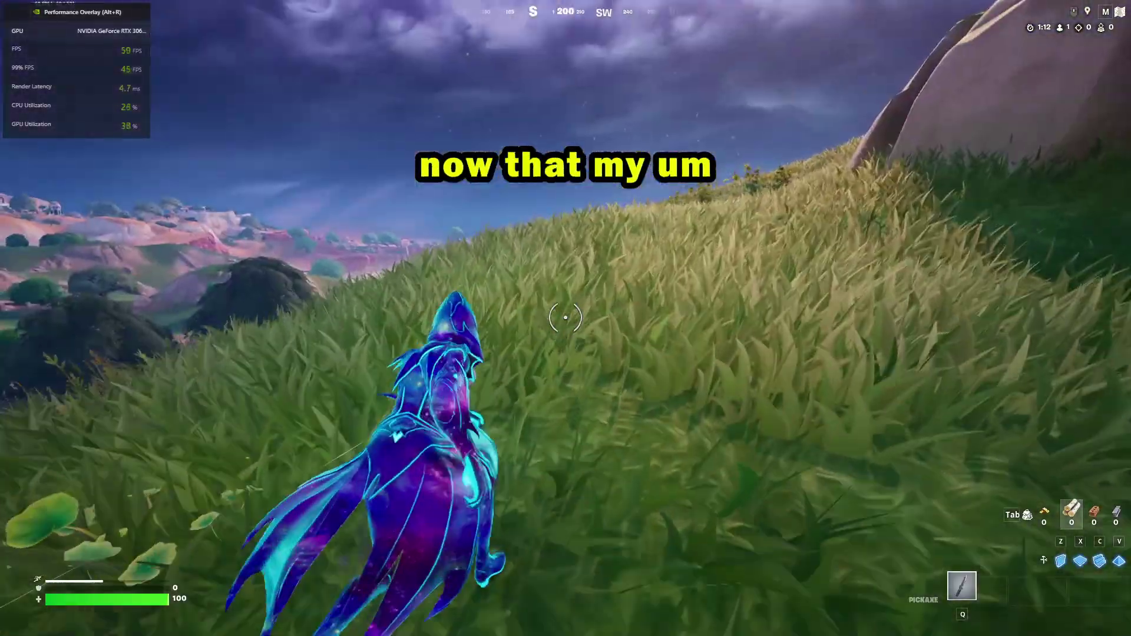
pyautogui.press('w')
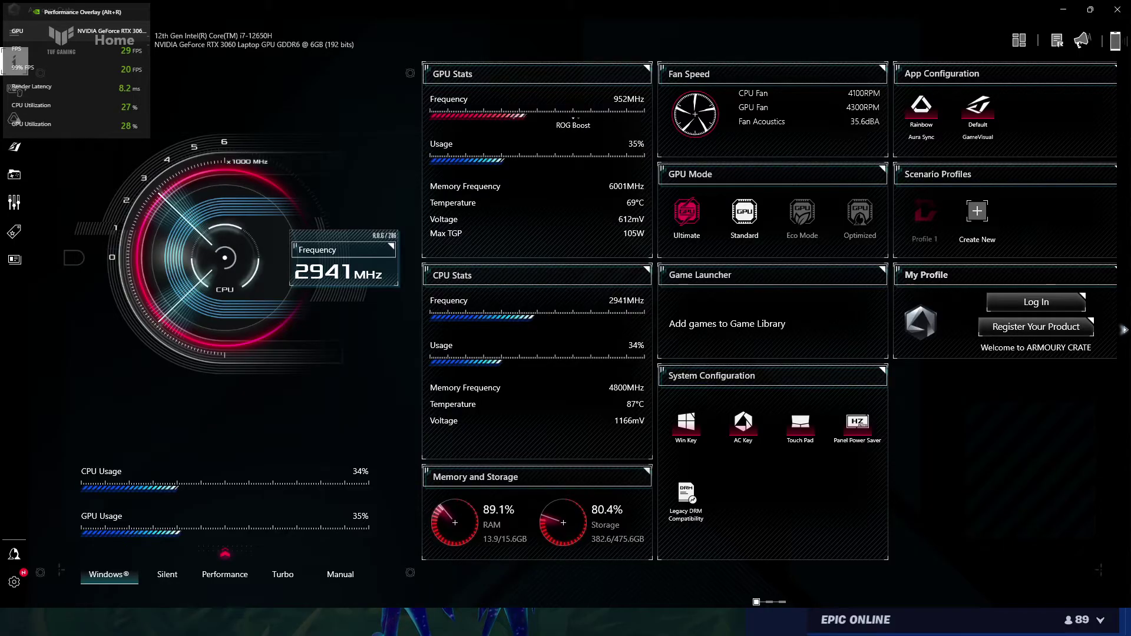
# Minimise the hardware monitor, open Edit power plan from Windows search, and bring up the Balanced plan's advanced power settings.
pyautogui.click(1063, 9)
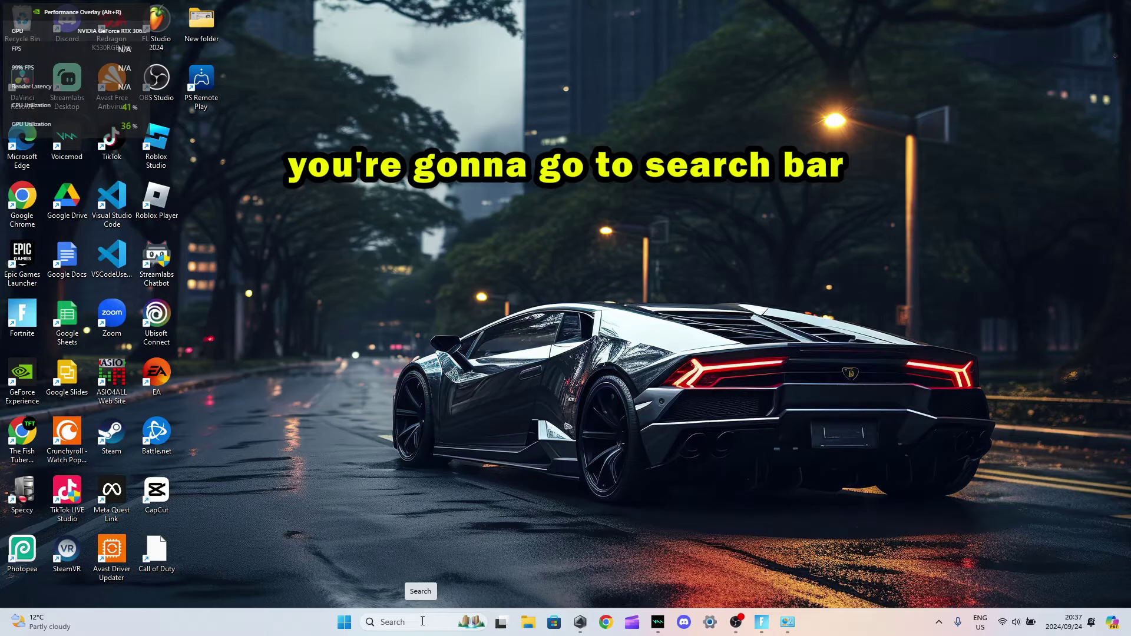
pyautogui.click(422, 622)
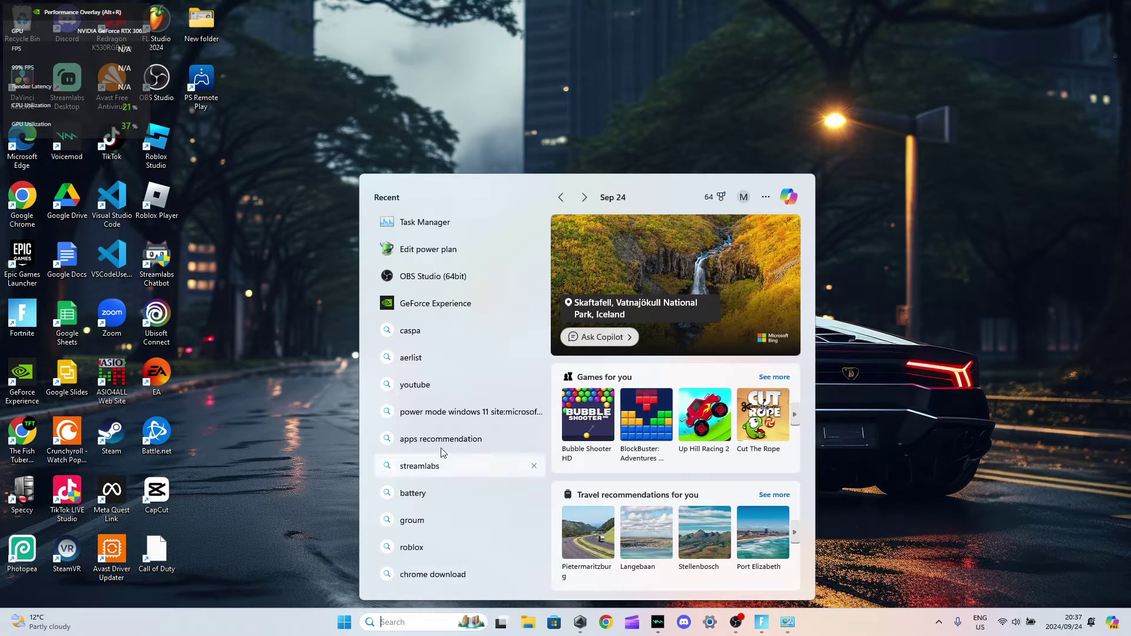
pyautogui.click(425, 254)
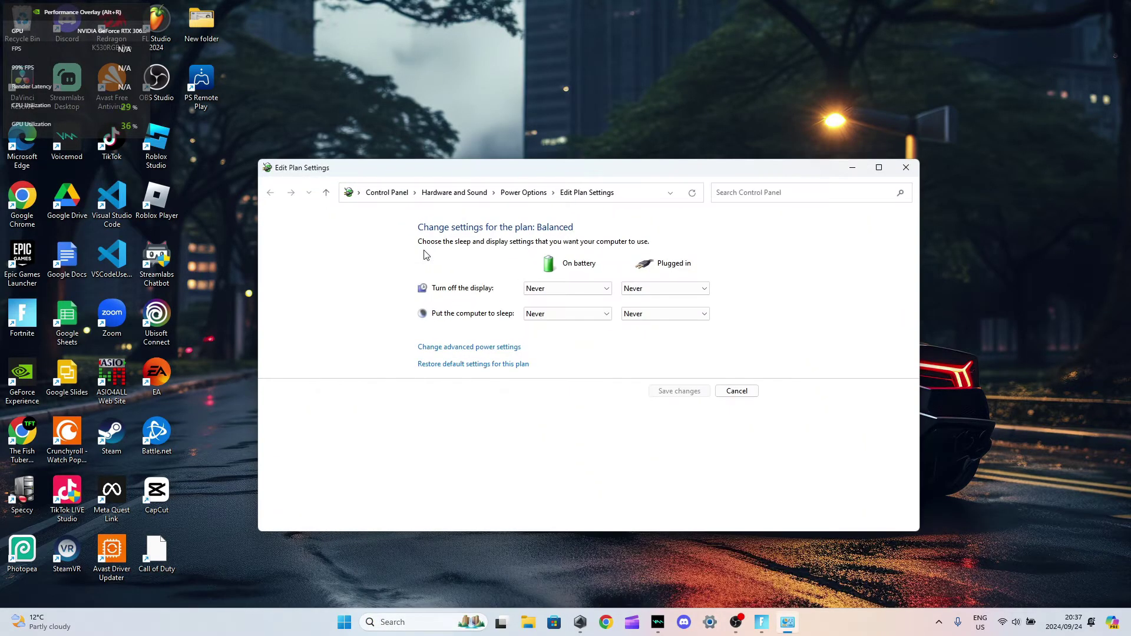
pyautogui.click(458, 349)
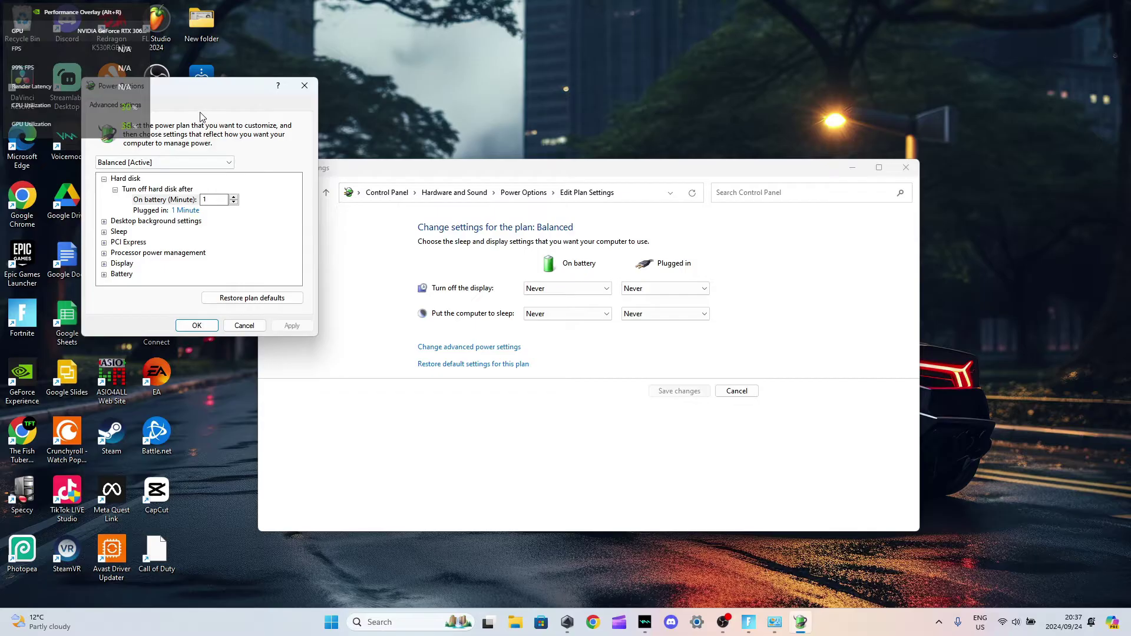
pyautogui.moveTo(225, 88); pyautogui.dragTo(476, 190)
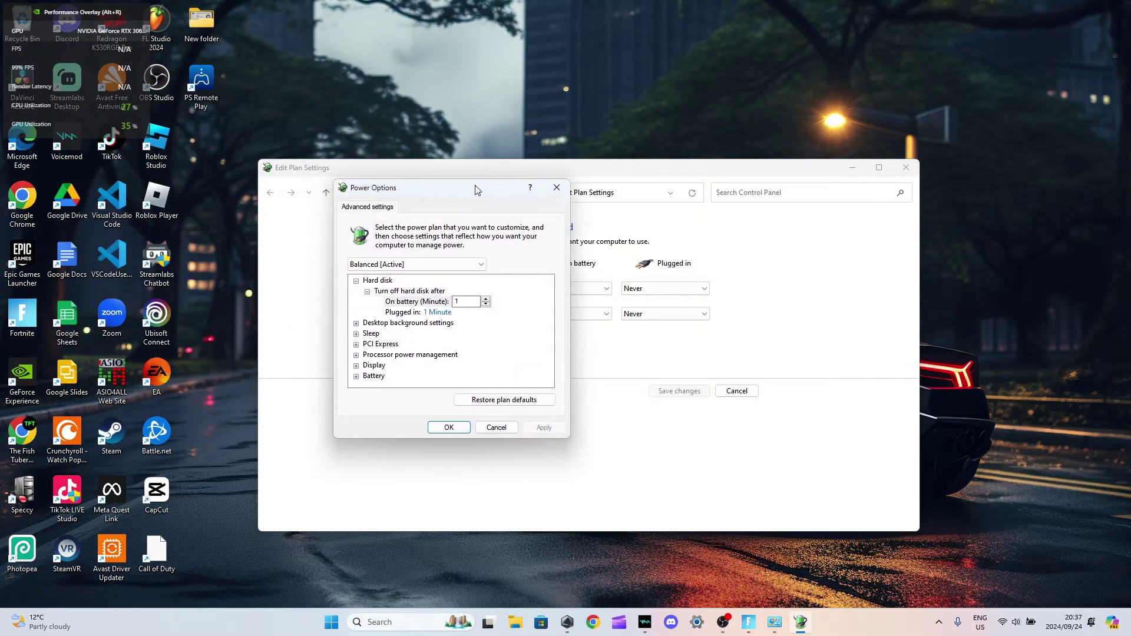
# Examine the minimum processor state values under Processor power management.
pyautogui.click(357, 355)
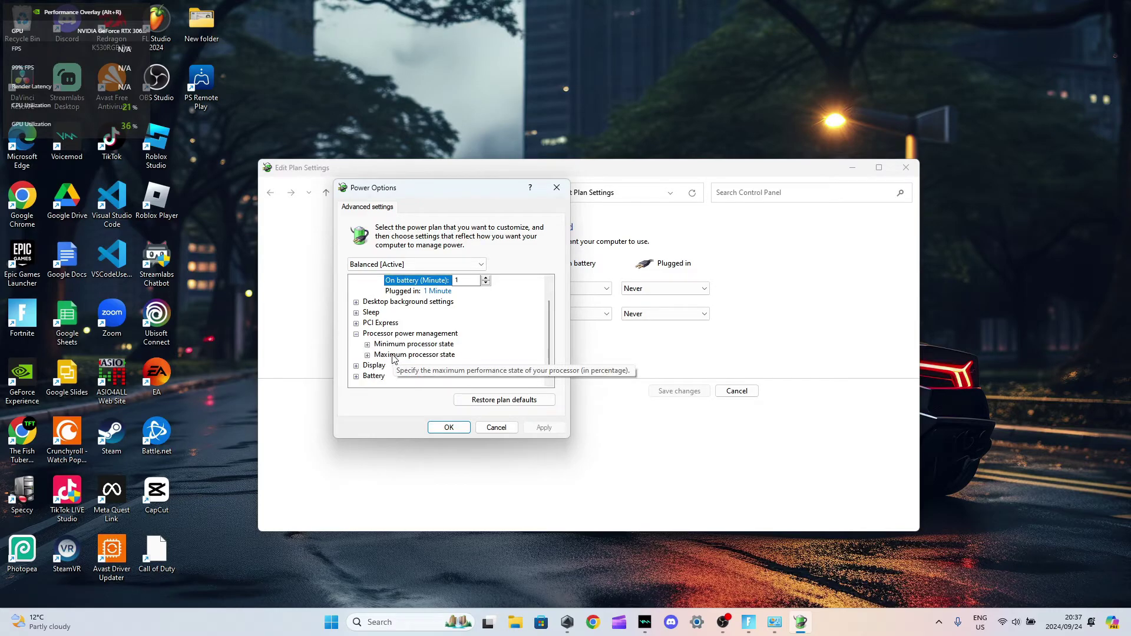
pyautogui.click(368, 345)
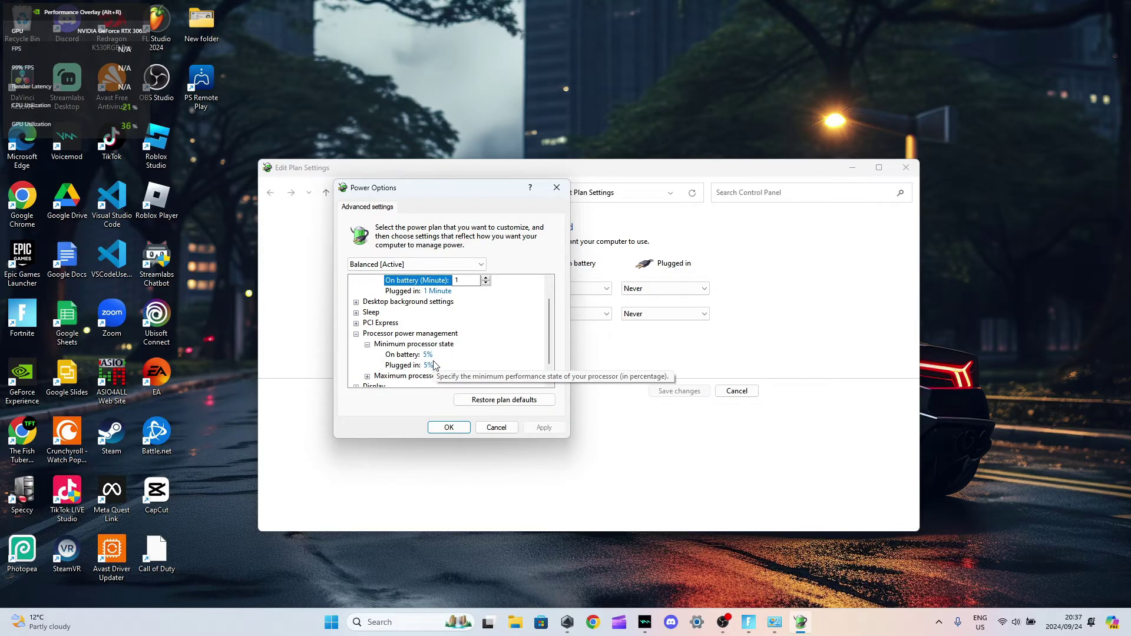
pyautogui.click(367, 345)
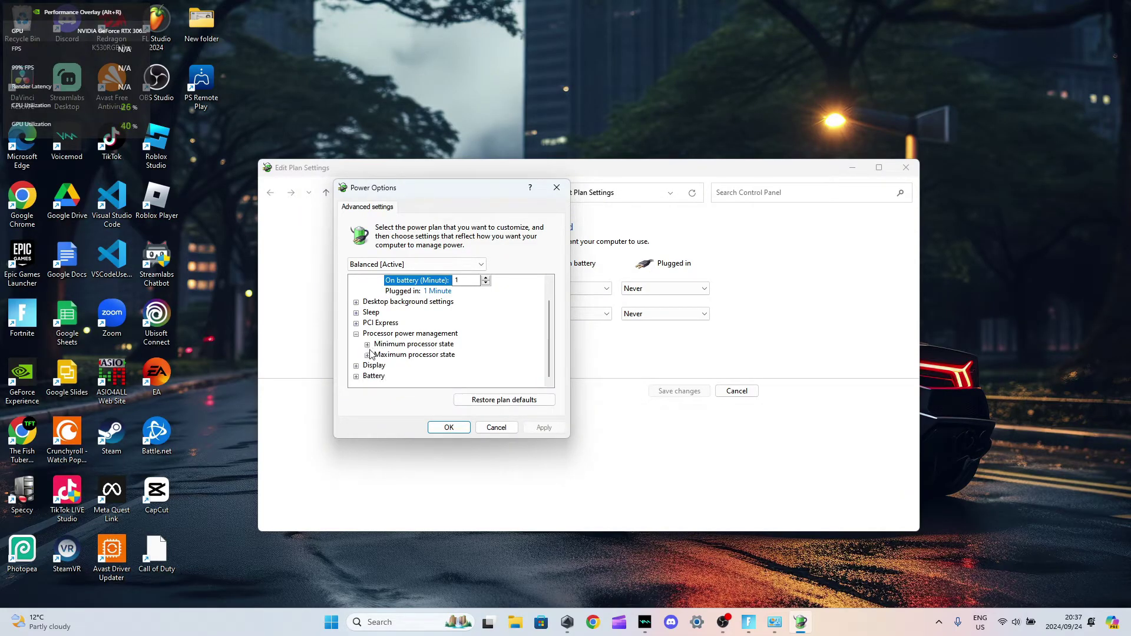
# Set the plugged-in maximum processor state to 70% in the Balanced plan and apply the change.
pyautogui.click(368, 355)
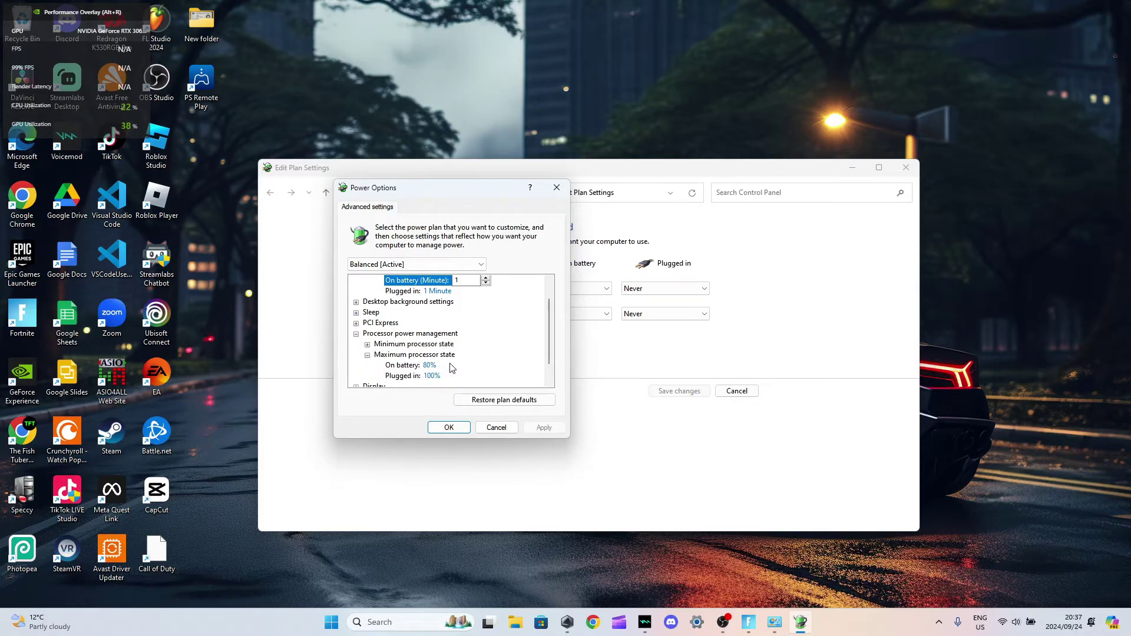
pyautogui.scroll(-1, 447, 365)
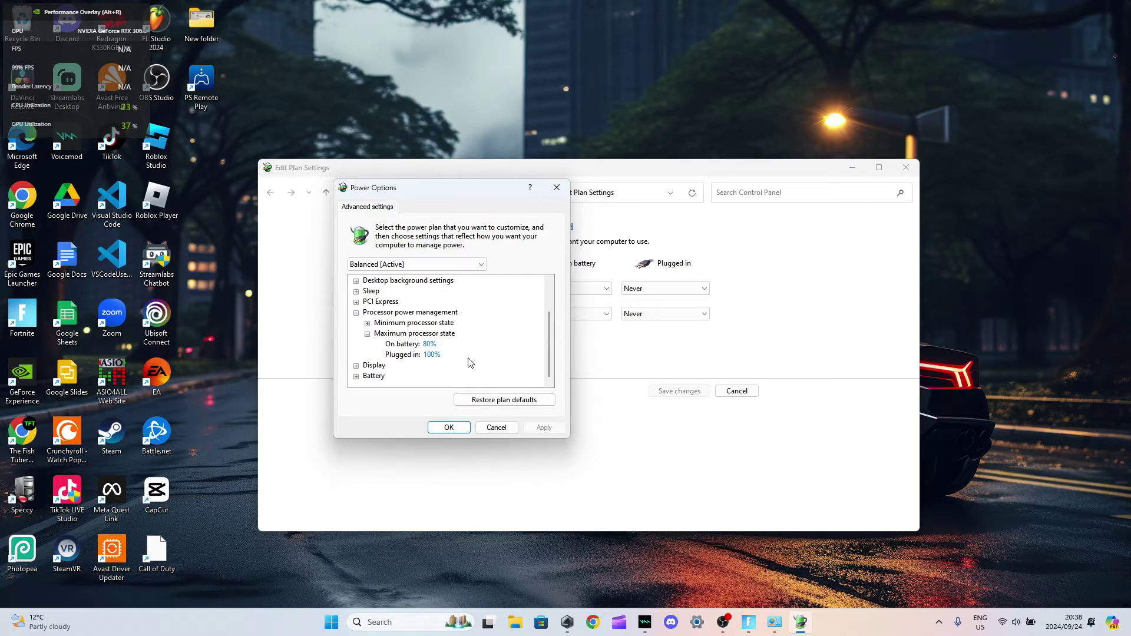
pyautogui.click(439, 356)
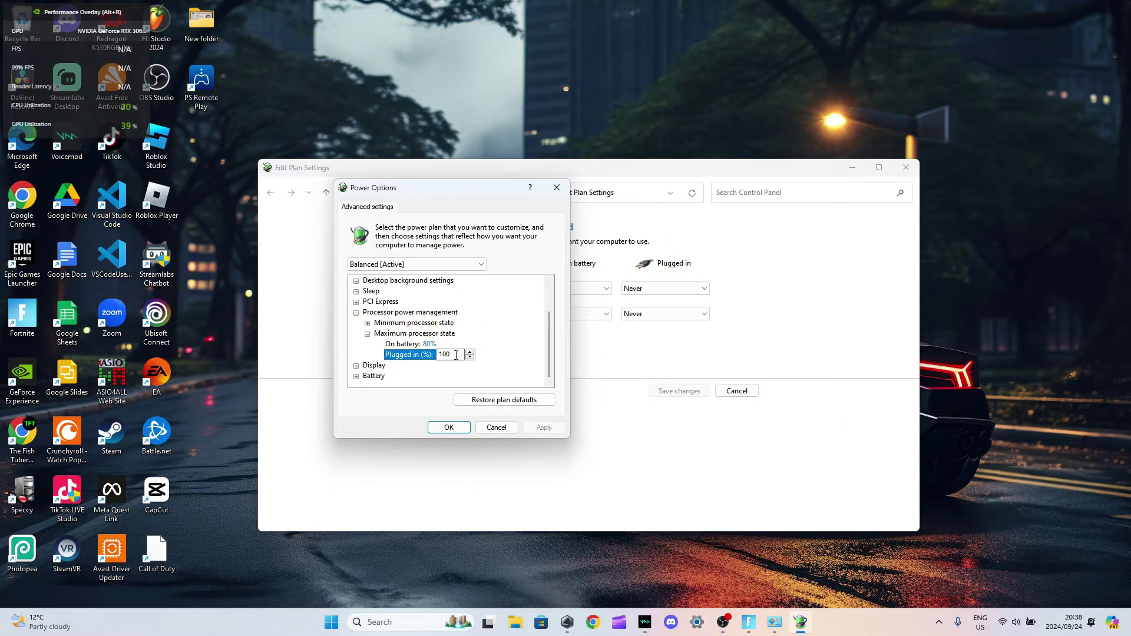
pyautogui.doubleClick(451, 356)
pyautogui.write('97')
pyautogui.press('Down')
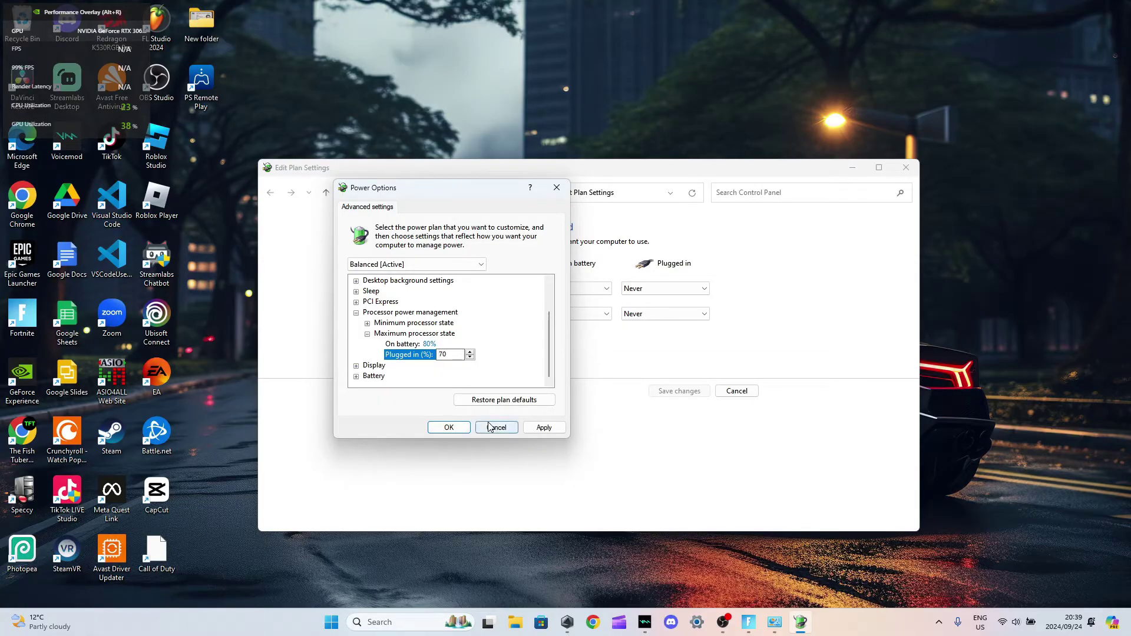
pyautogui.click(537, 429)
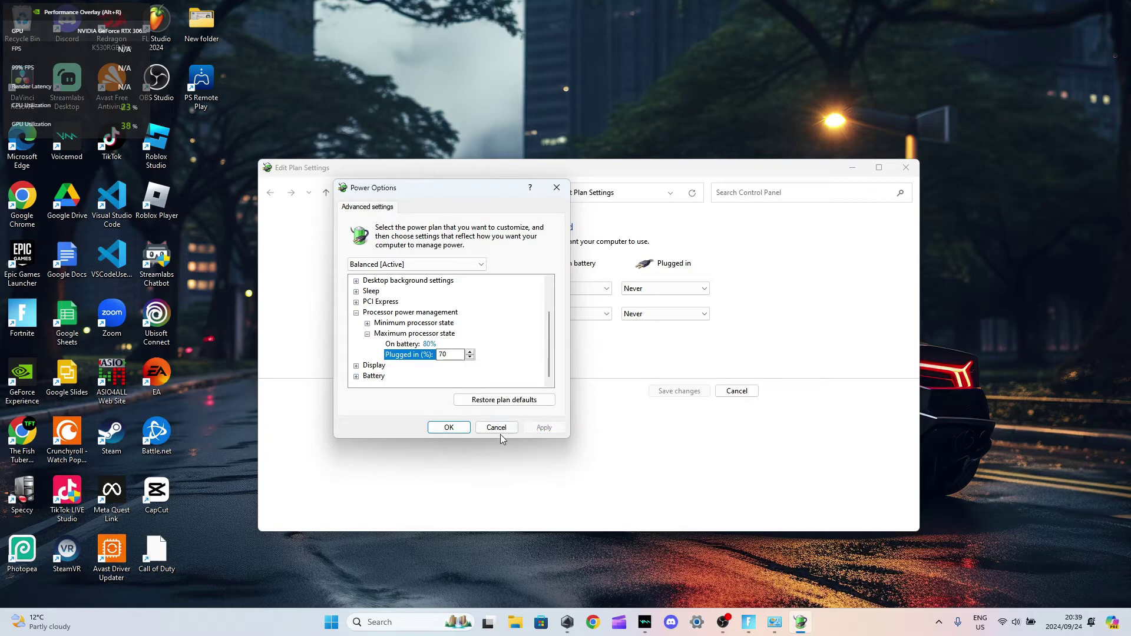
pyautogui.click(449, 428)
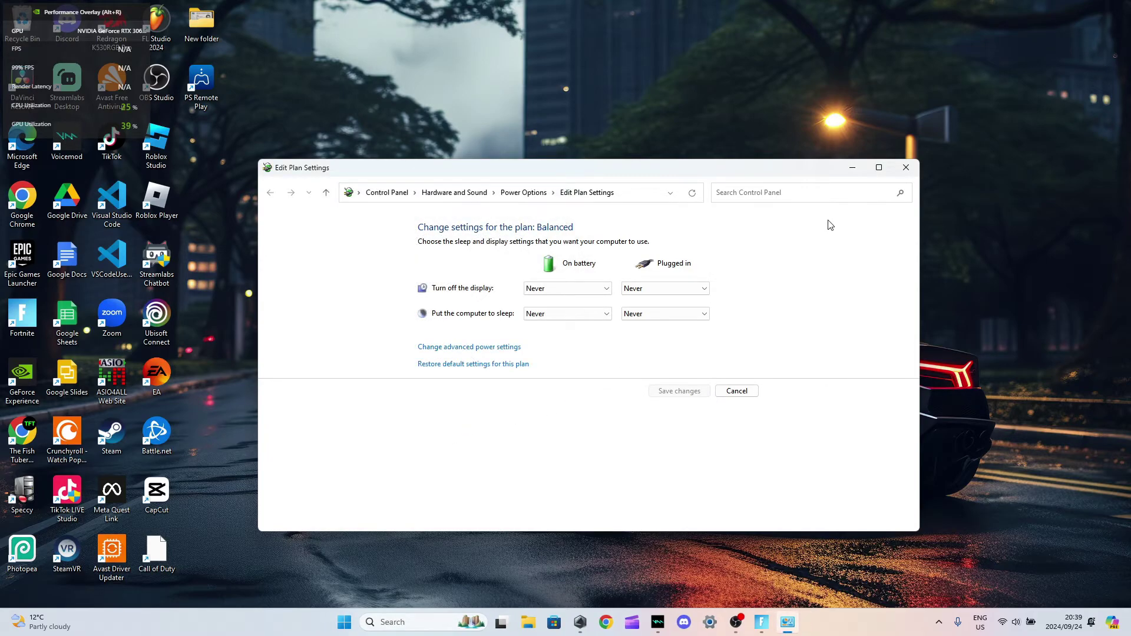
# Minimise the Edit Plan Settings window and switch back to Fortnite.
pyautogui.click(852, 169)
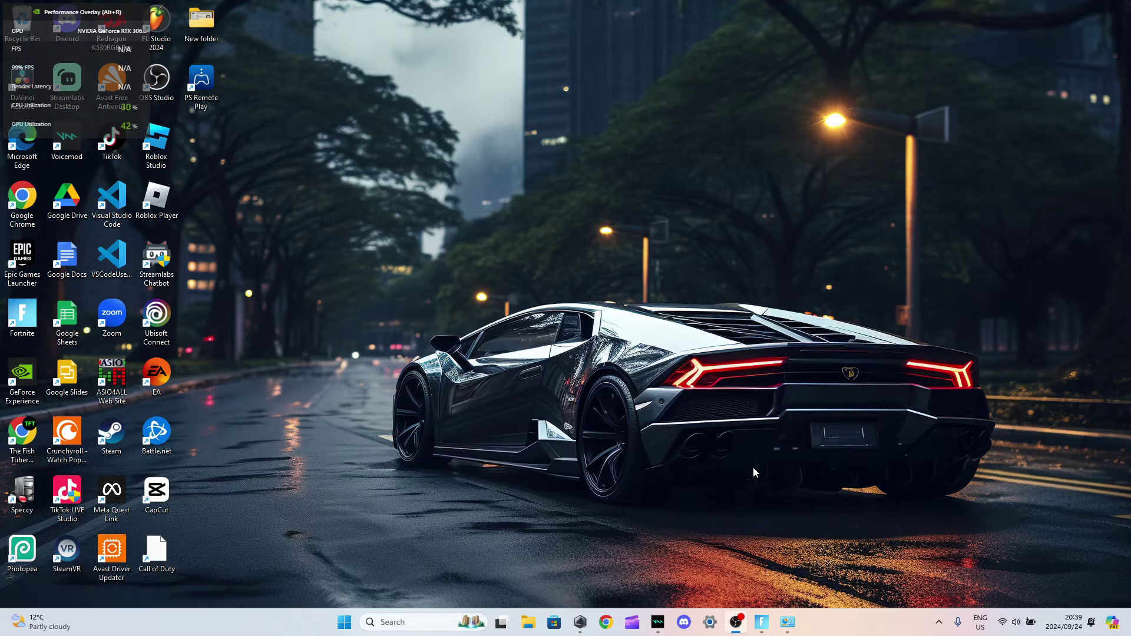
pyautogui.click(762, 621)
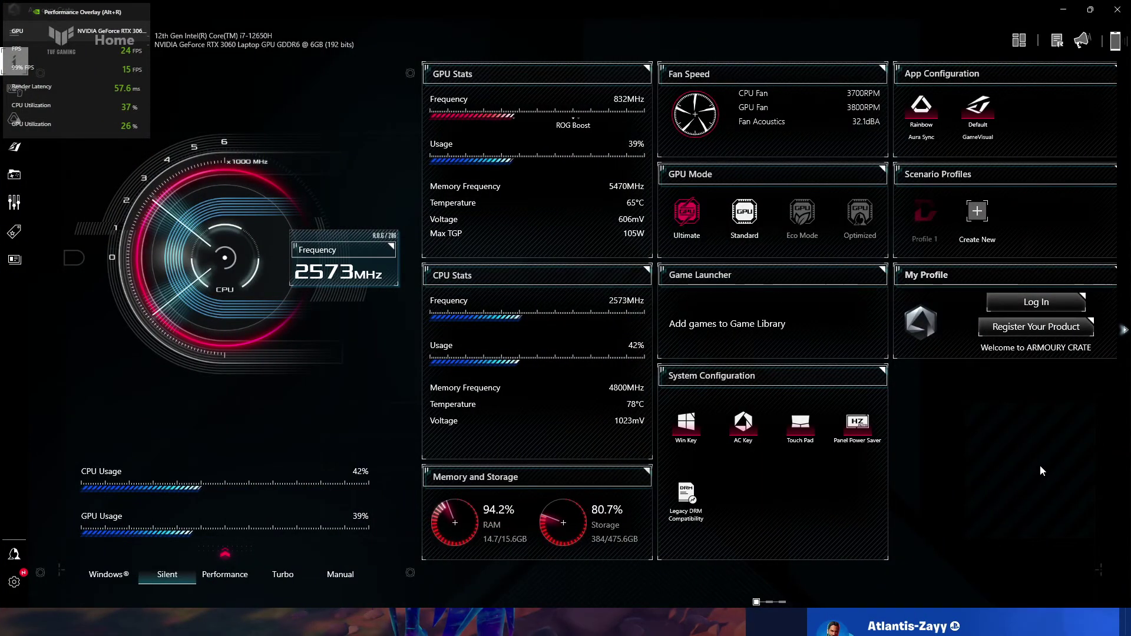